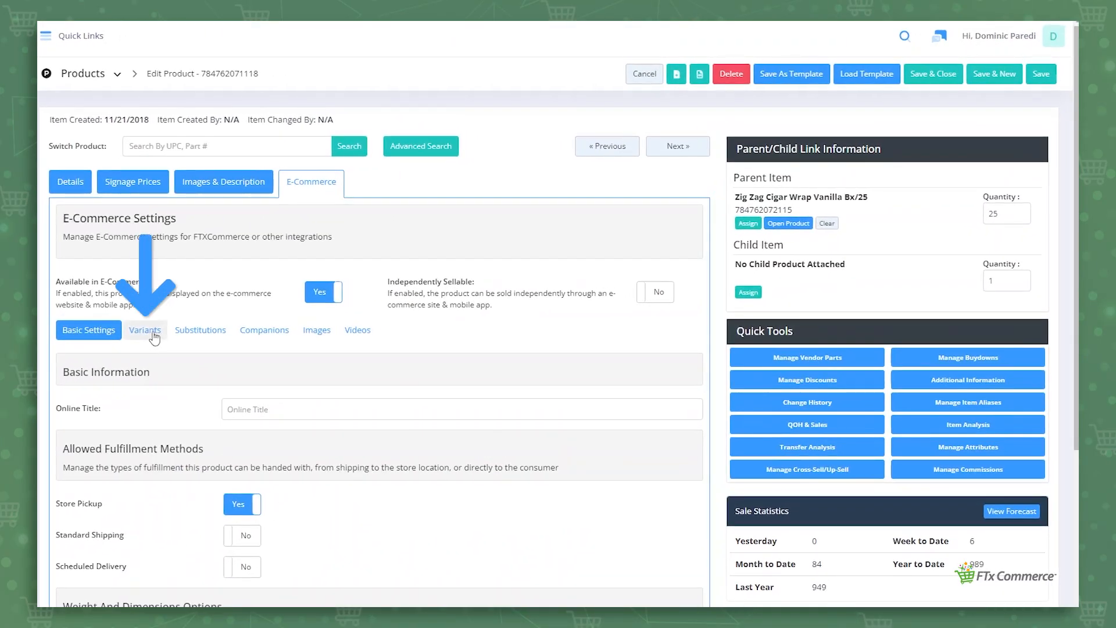
Open the product's e-commerce variant settings and set the variant type to Has Variants
click(153, 334)
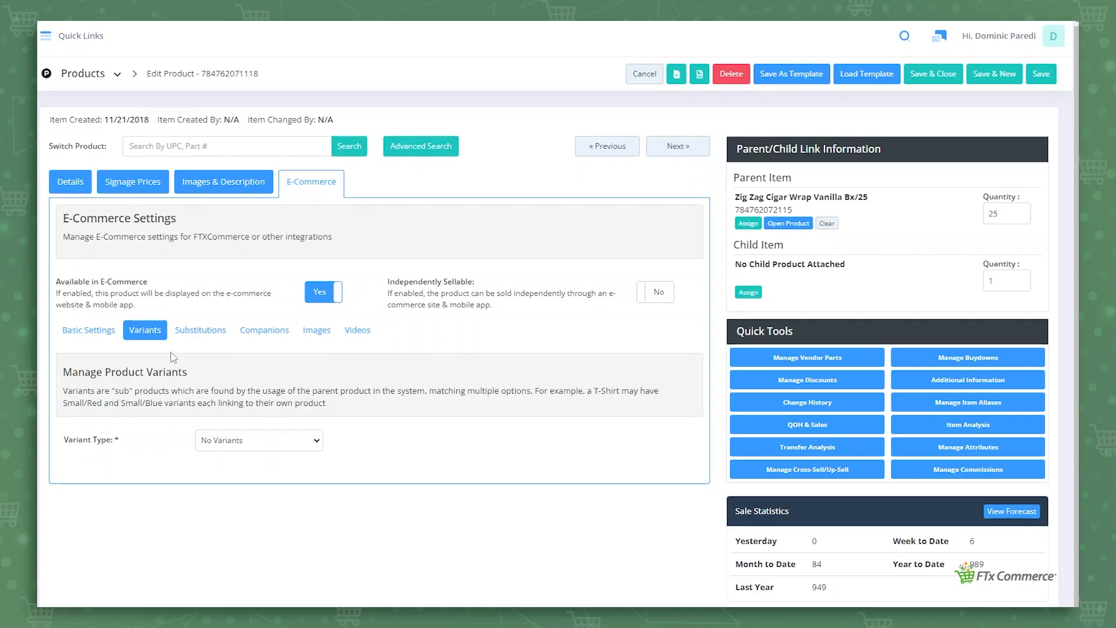
click(220, 447)
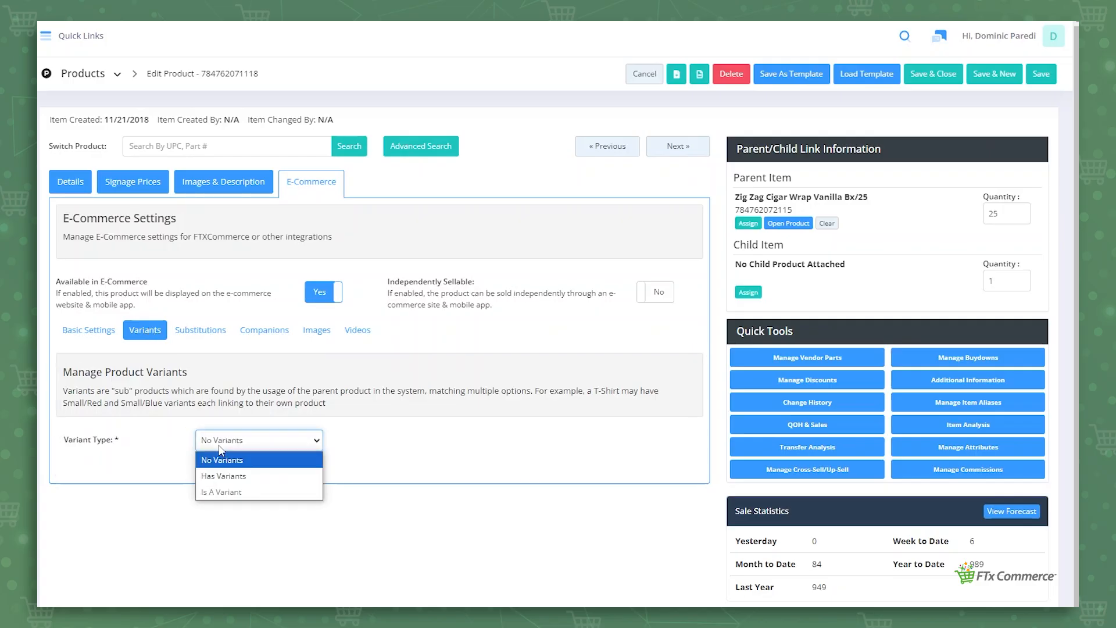
click(242, 479)
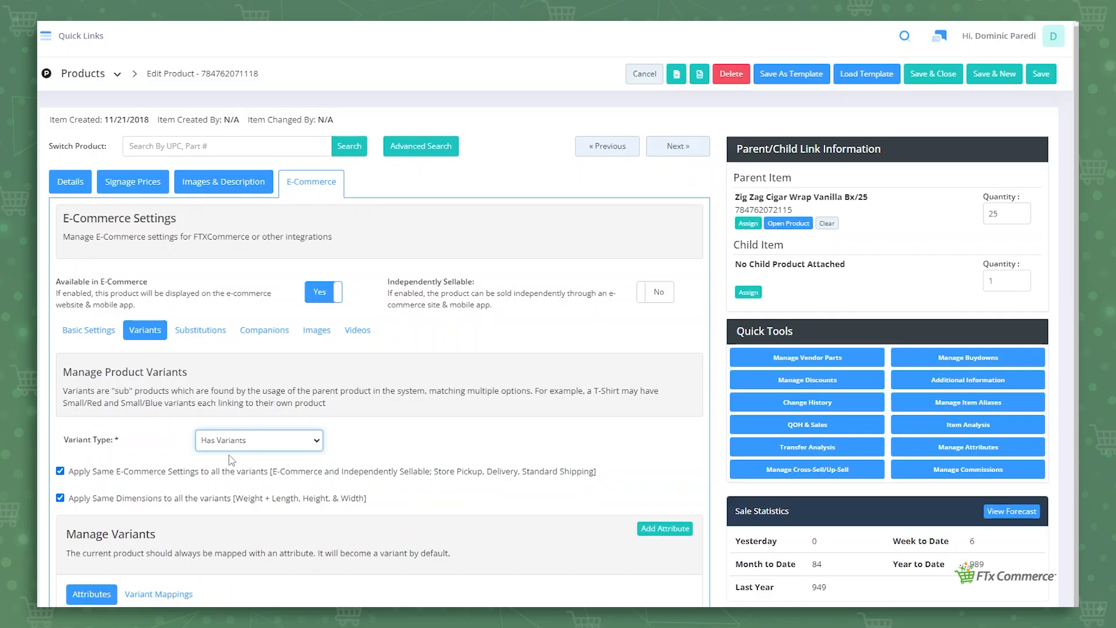
Start adding an attribute and search the attribute list for Color and Size
scroll(235, 471, down, 1)
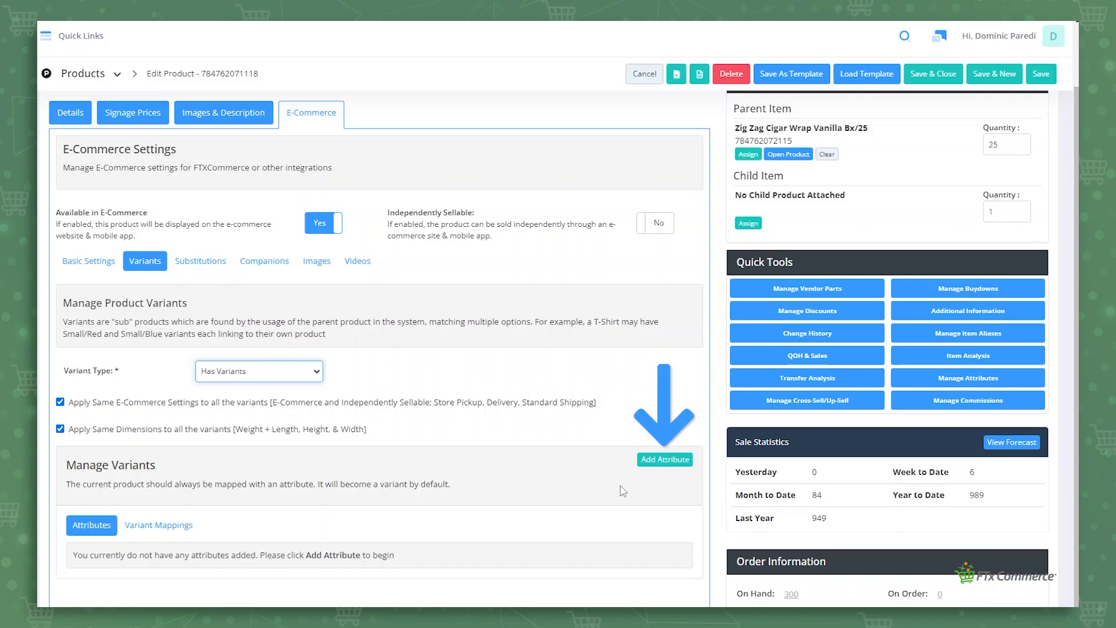
click(659, 460)
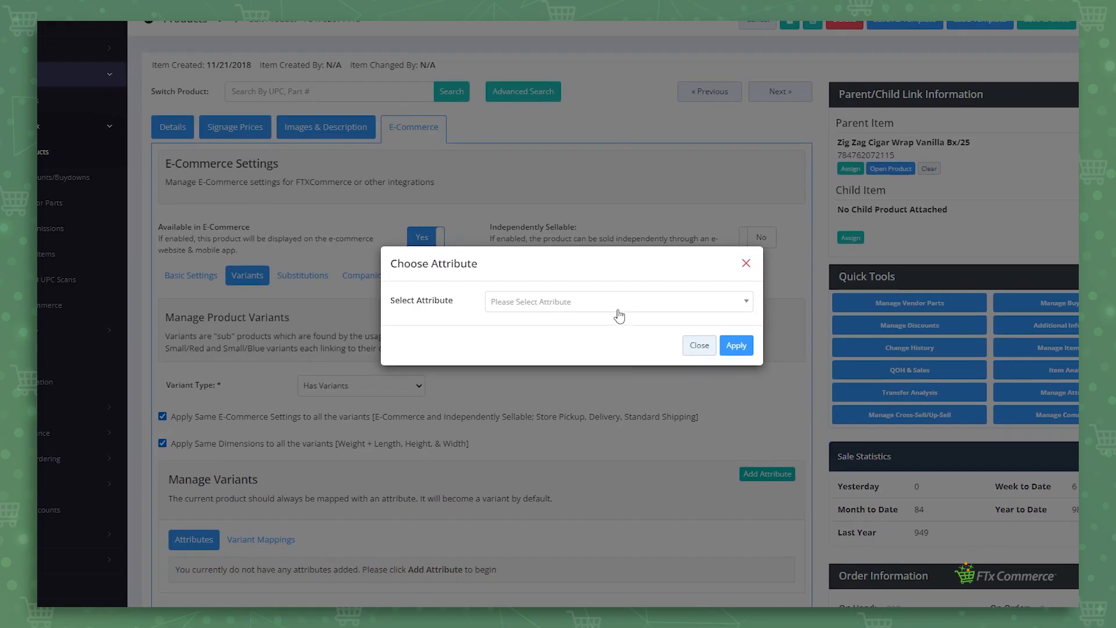
click(515, 361)
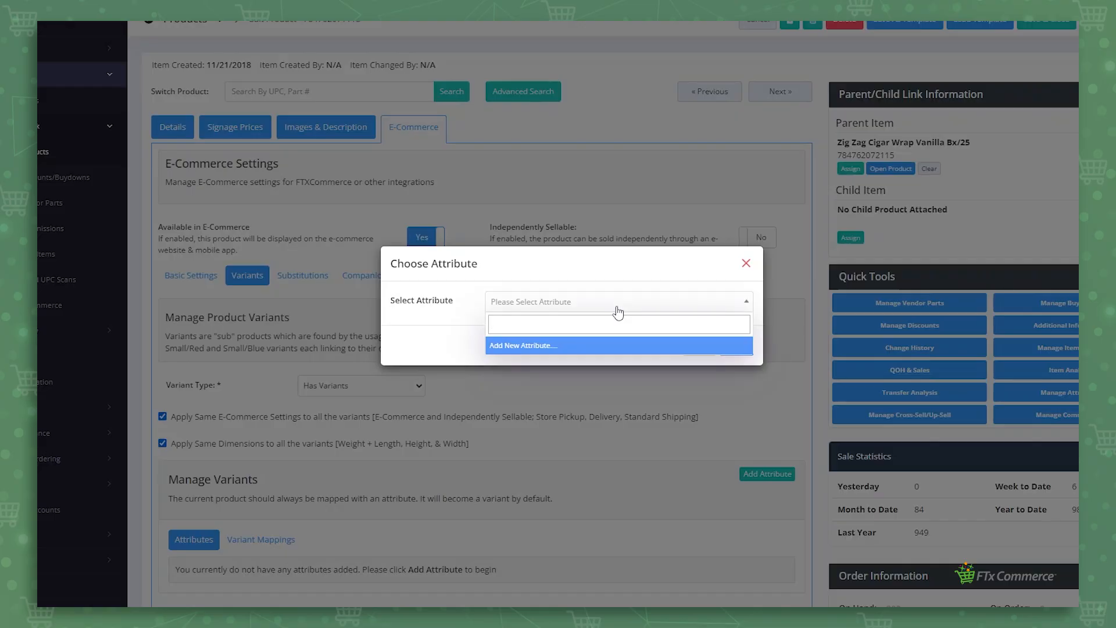
text(Color)
key(BackSpace)
key(BackSpace)
key(BackSpace)
key(BackSpace)
key(BackSpace)
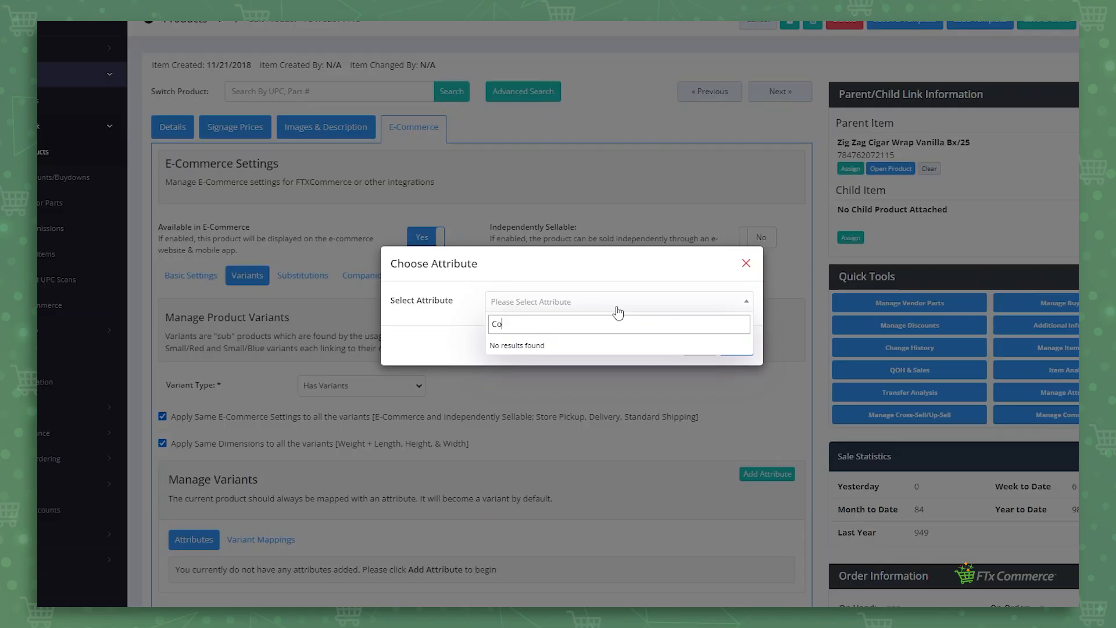
text(Size)
key(BackSpace)
key(BackSpace)
key(BackSpace)
key(BackSpace)
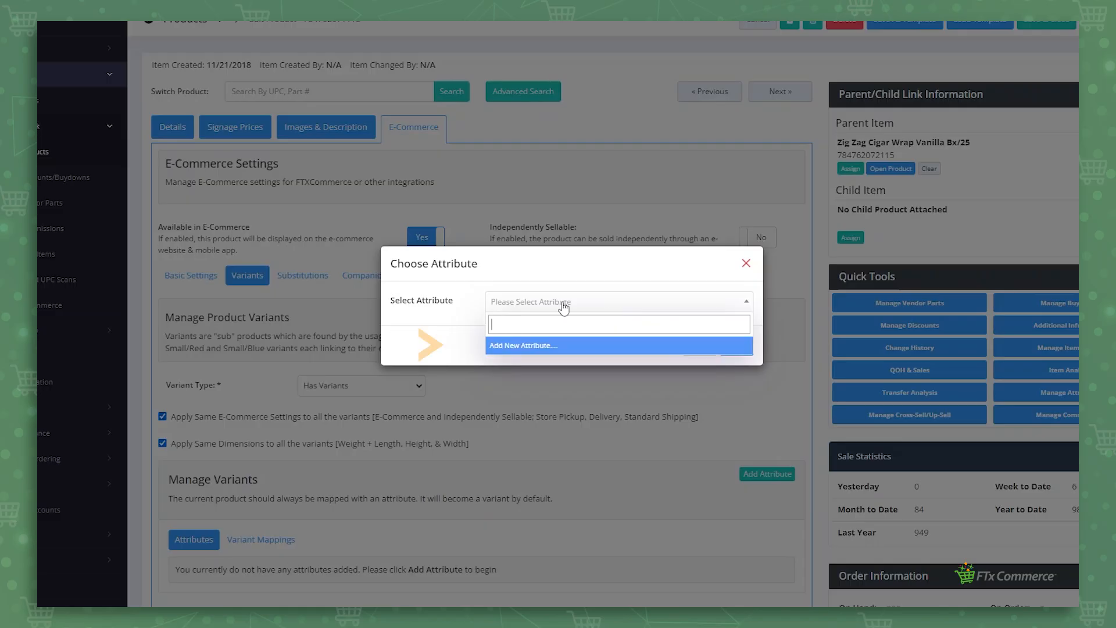
Create a new attribute named Size and add it to the product's variants
click(542, 347)
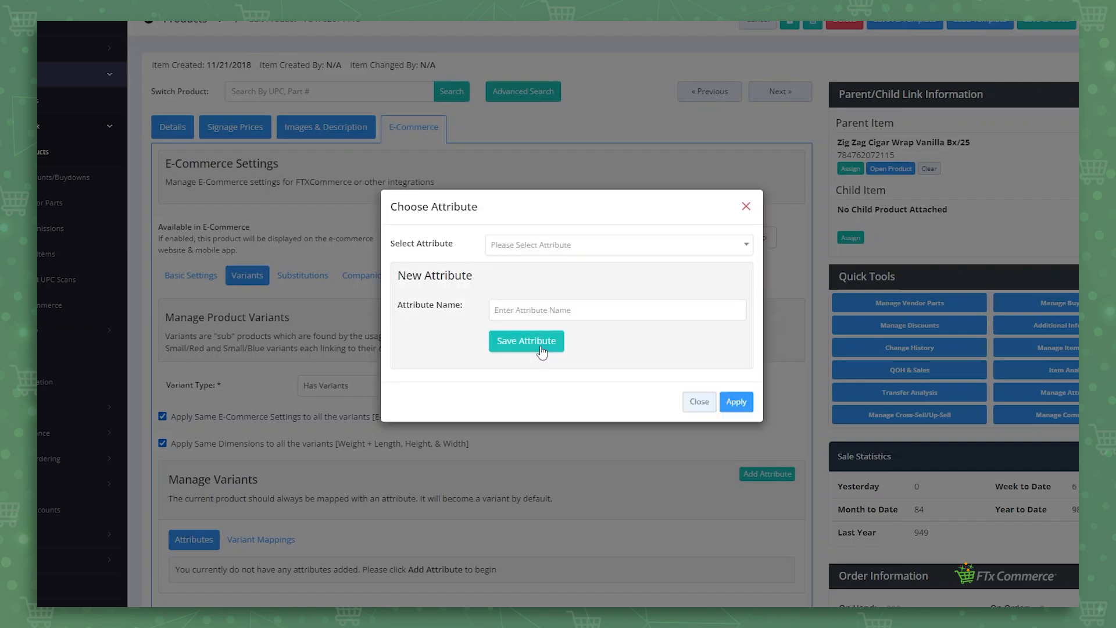
click(571, 253)
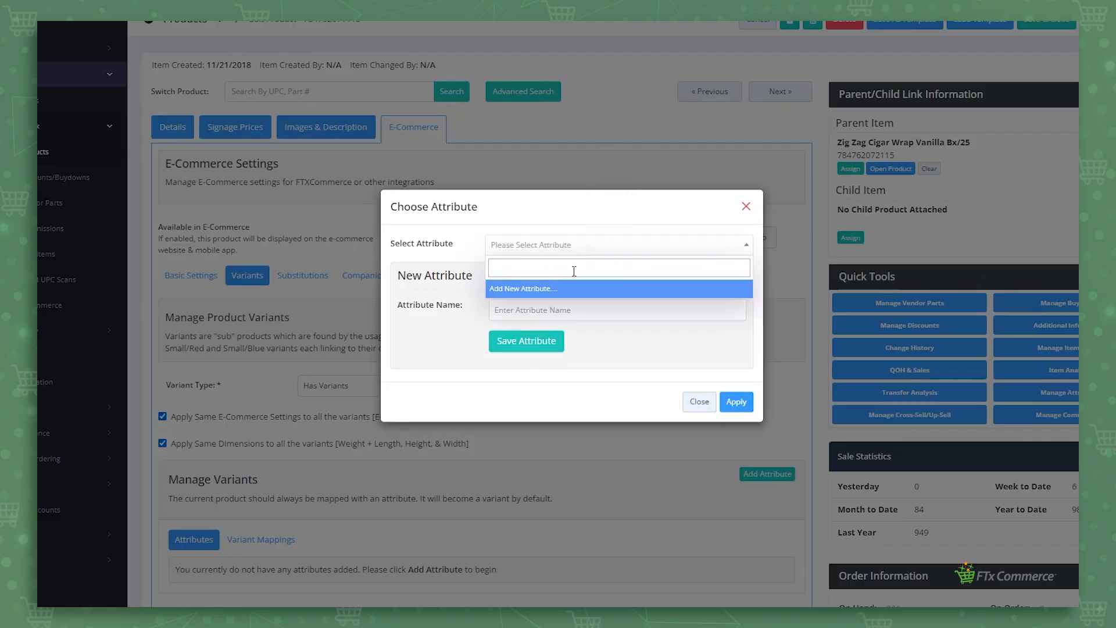
click(627, 356)
click(561, 309)
text(Size)
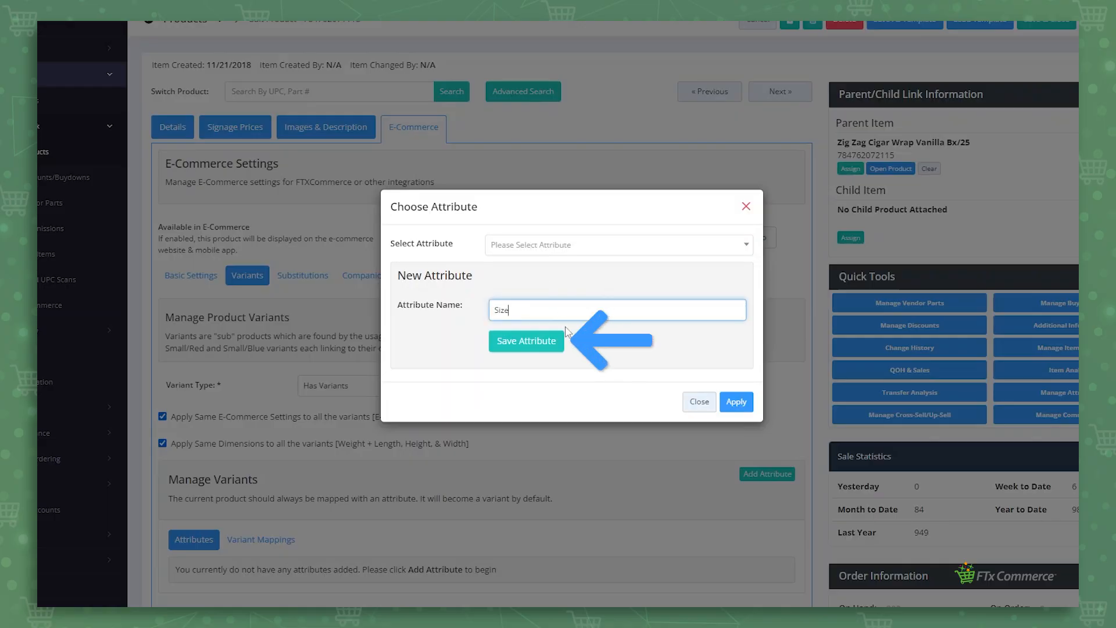
click(541, 343)
click(572, 381)
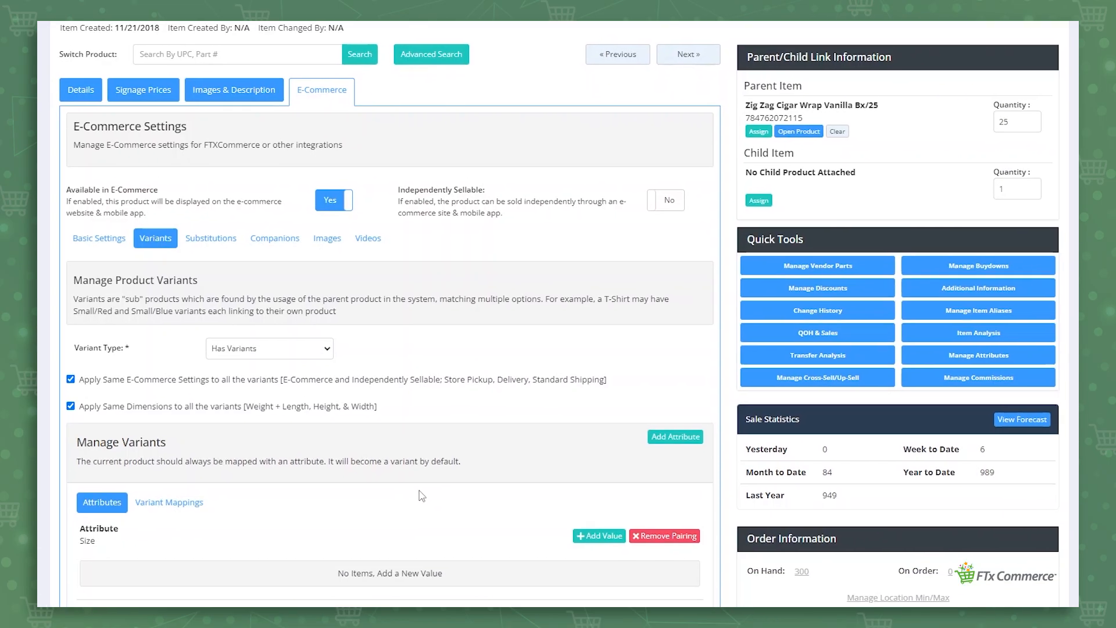
Add Large, Medium and Small as values of the Size attribute
scroll(420, 491, down, 2)
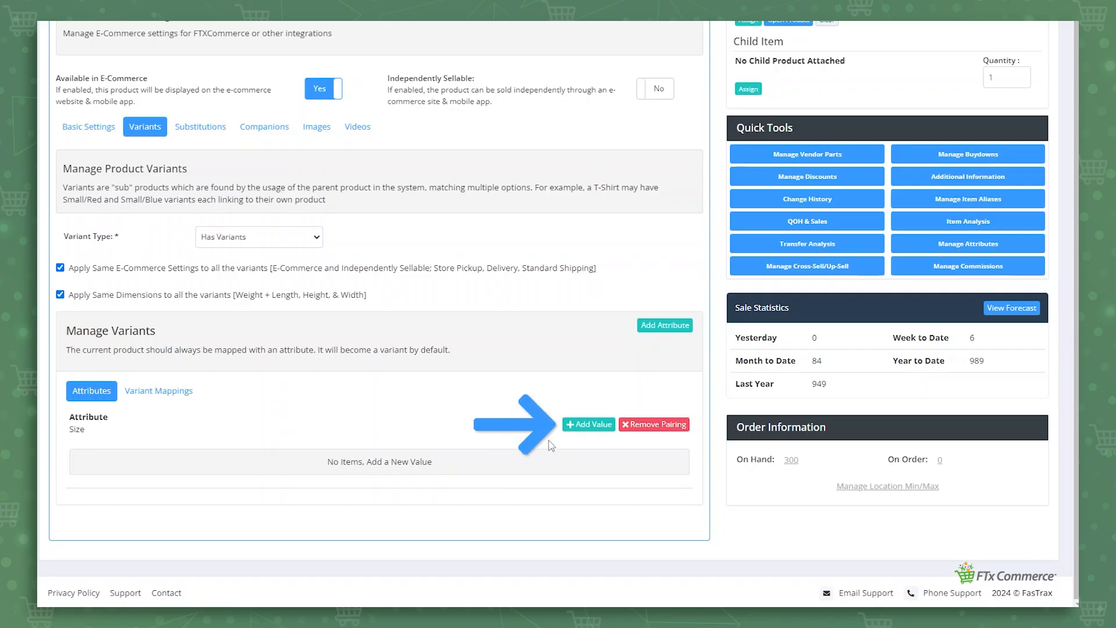
click(584, 430)
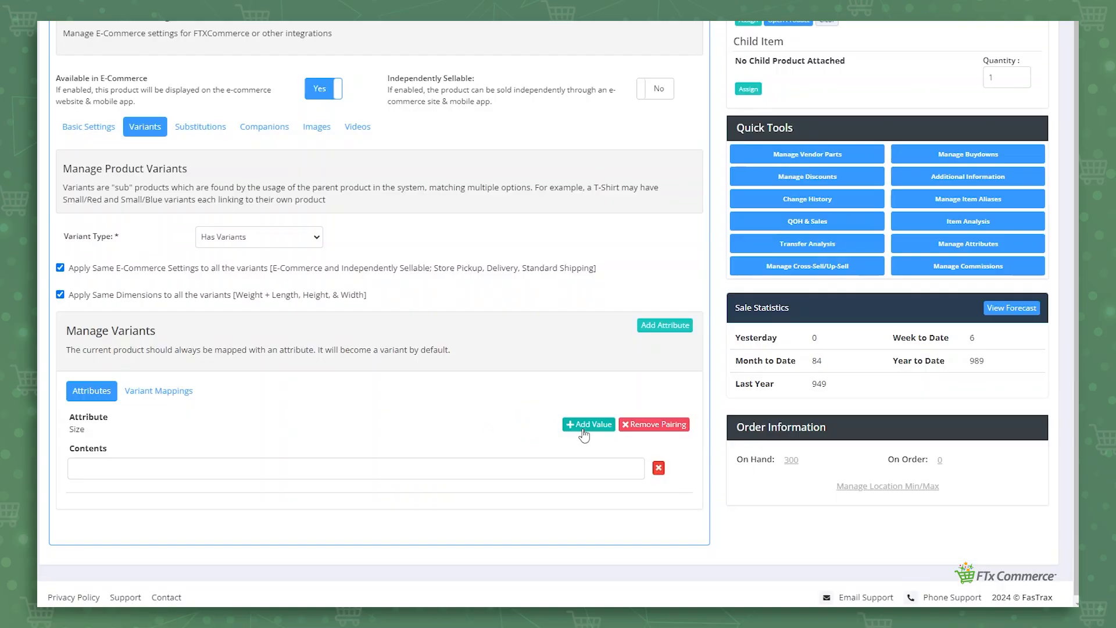
click(441, 471)
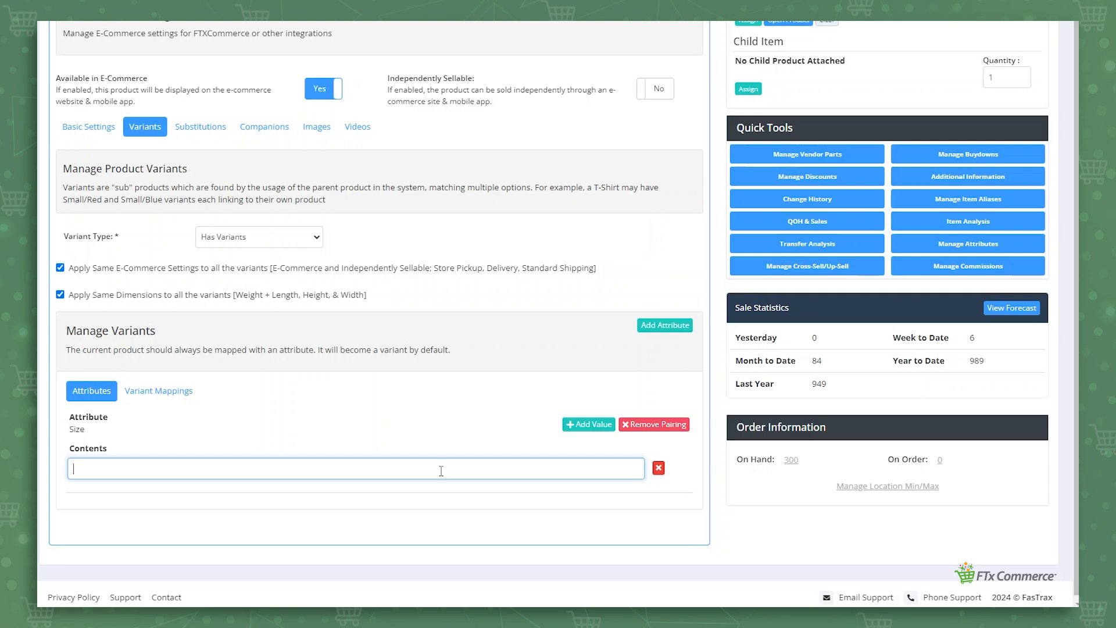
text(Large)
click(599, 425)
click(309, 497)
text(Medium)
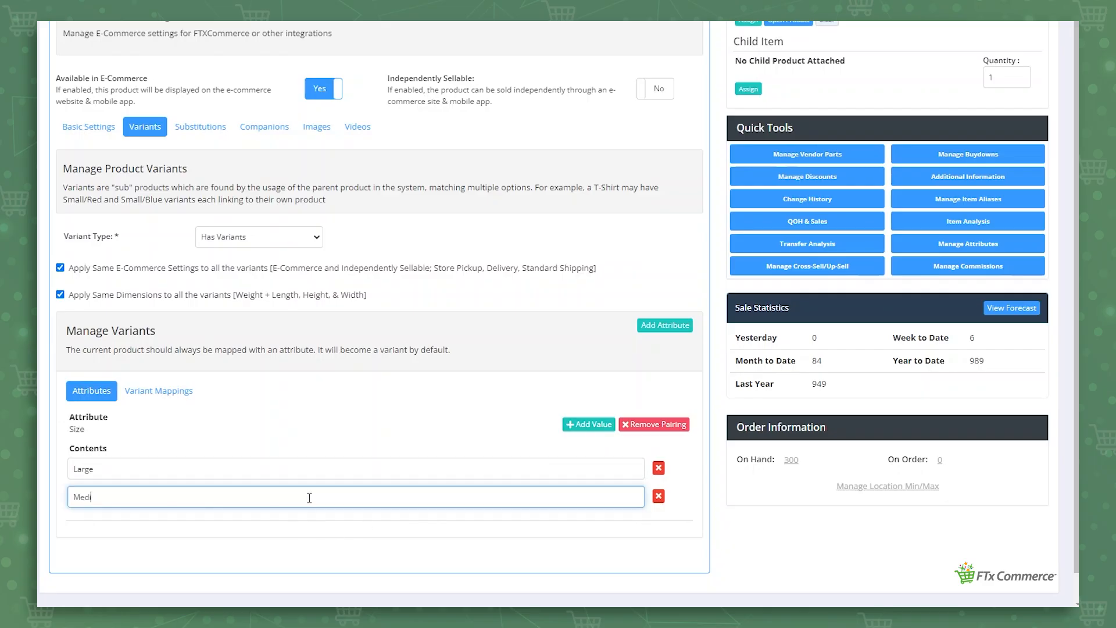
click(581, 424)
click(215, 517)
text(Small)
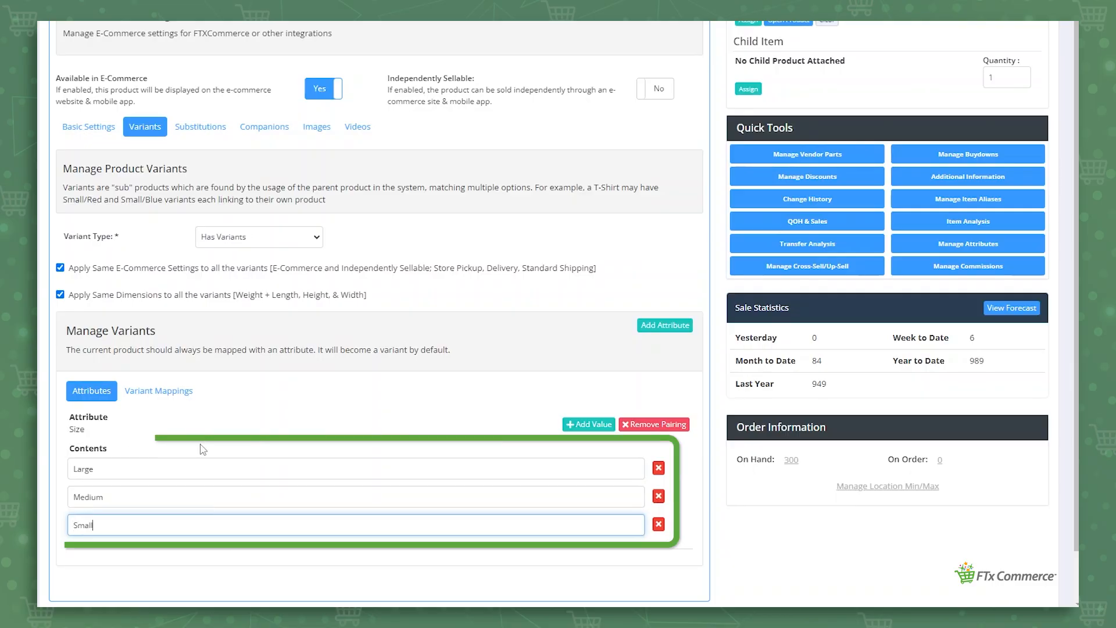
click(200, 444)
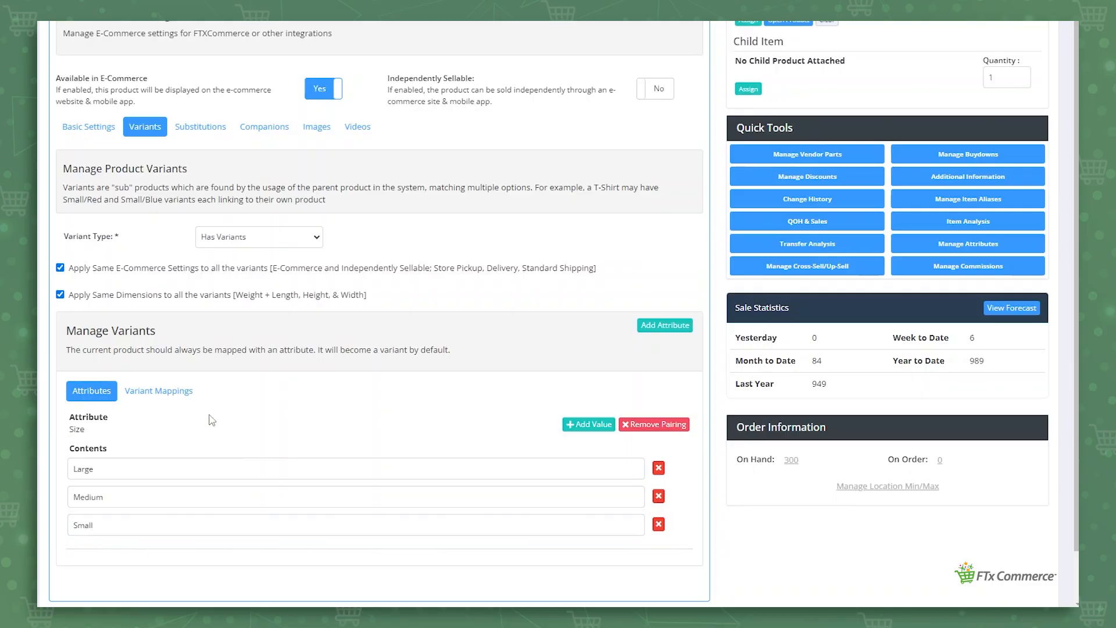
Map the Large size variant to the product $1 MILLION PREMIERE #1467
click(182, 401)
scroll(194, 448, down, 1)
scroll(192, 446, down, 1)
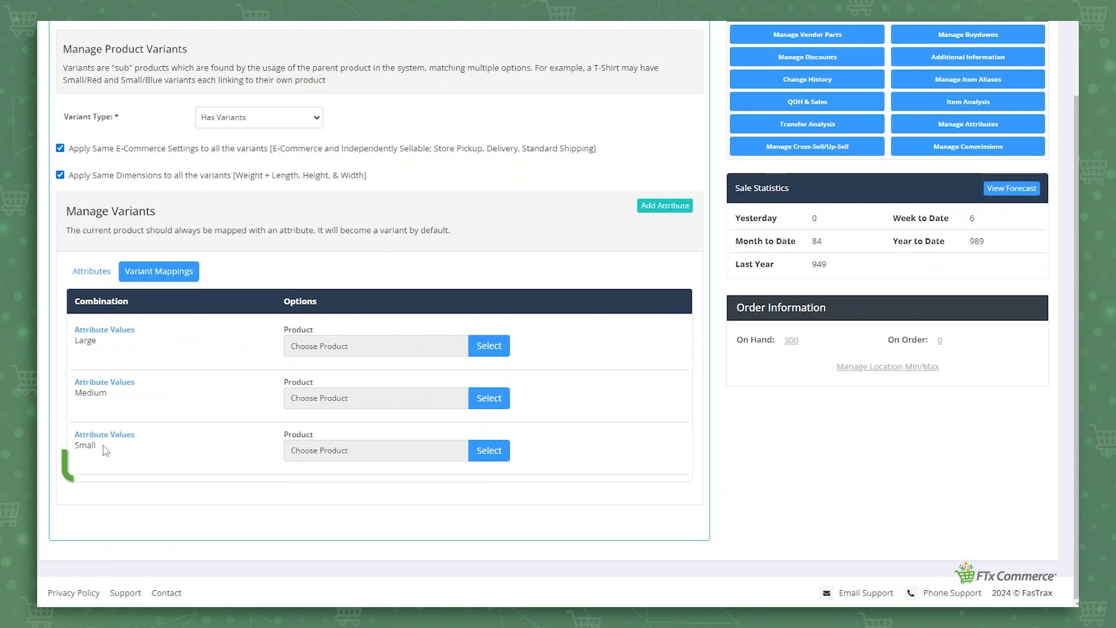
click(480, 349)
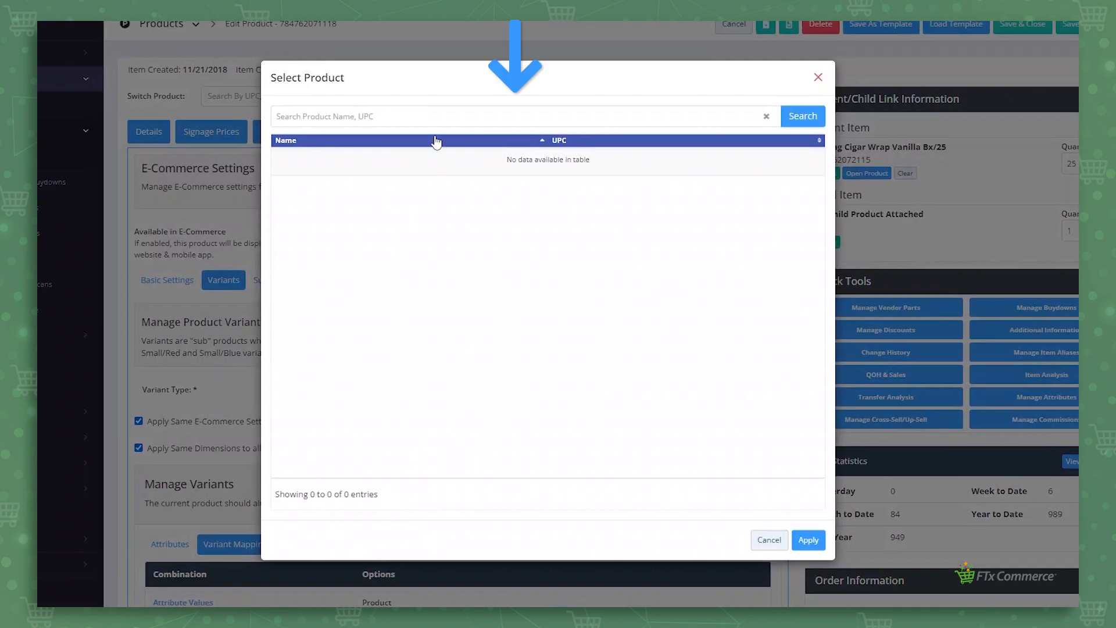
click(358, 74)
key(Return)
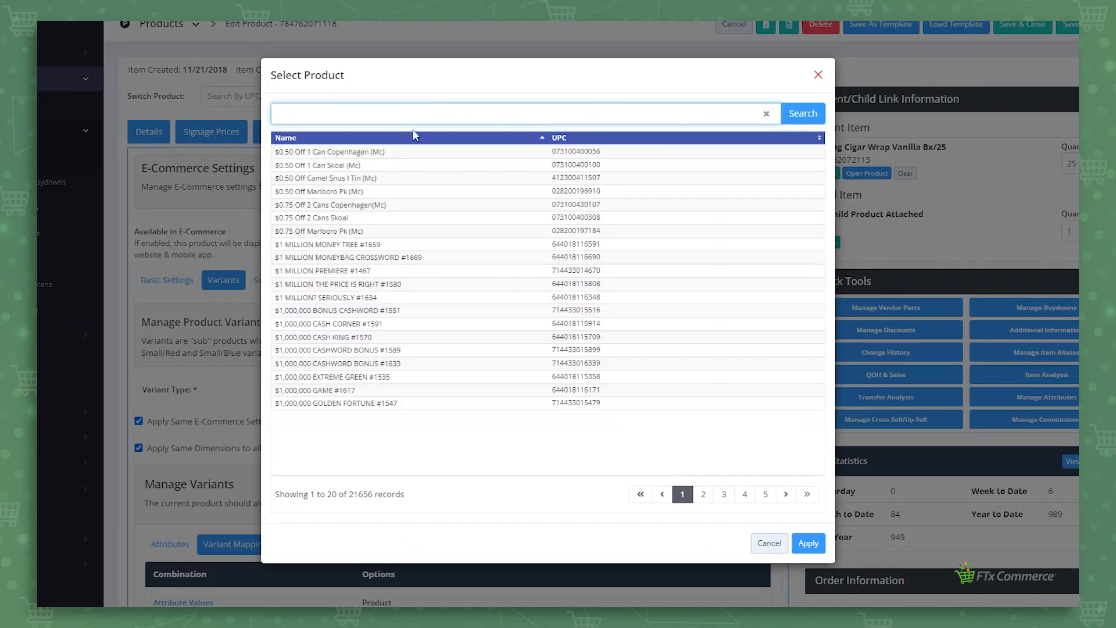
click(387, 272)
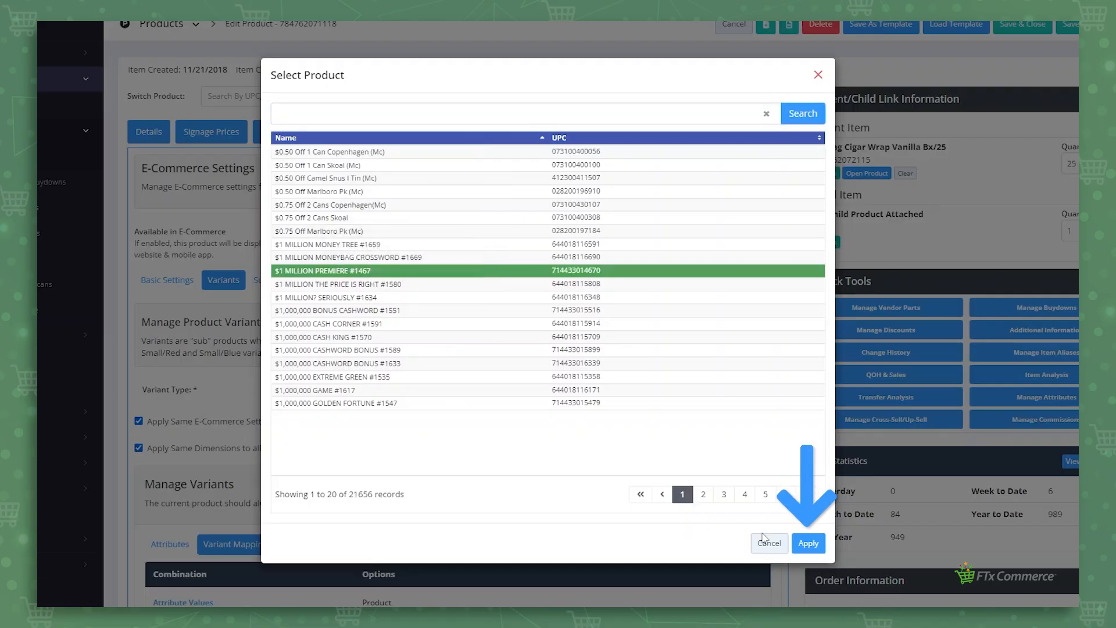
click(808, 543)
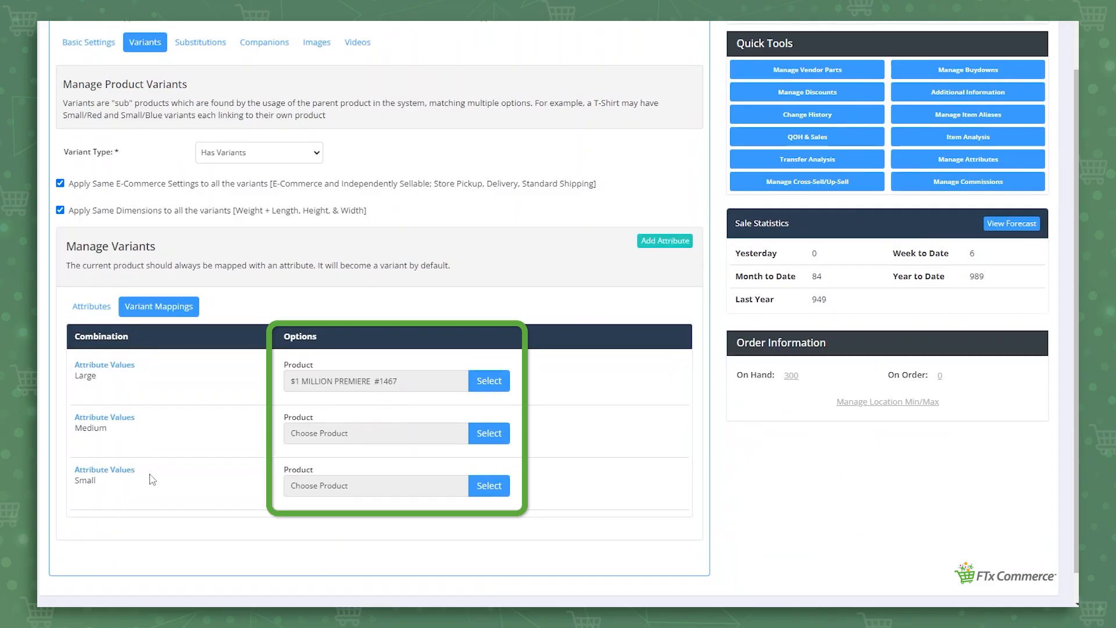
Add Lighter Diplite and Times Journal to the product's Substitute For list
scroll(336, 311, up, 4)
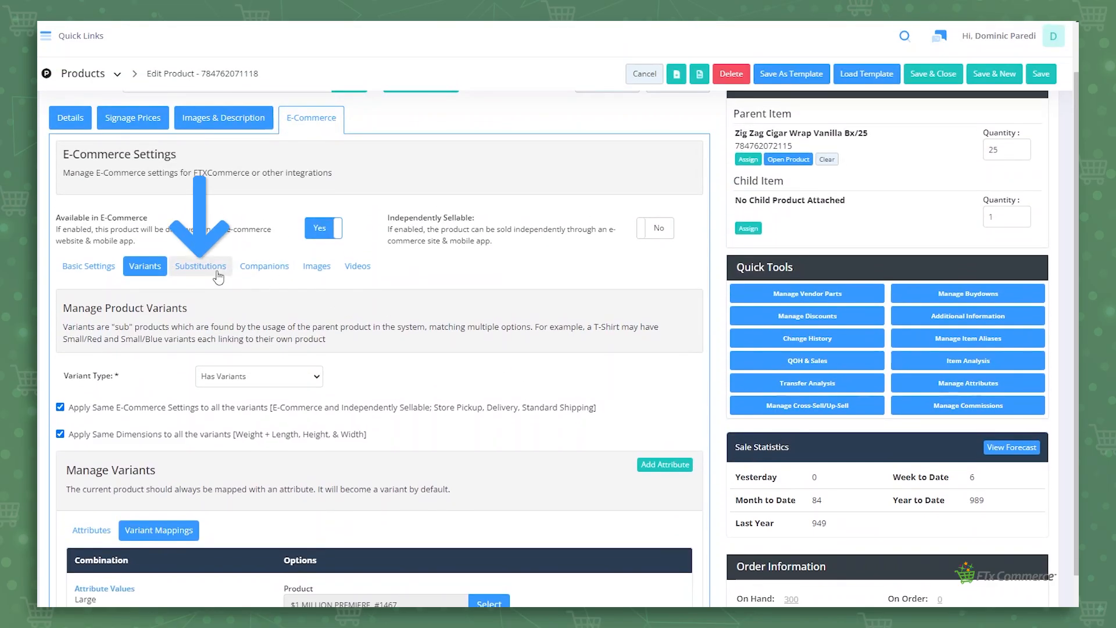
click(218, 272)
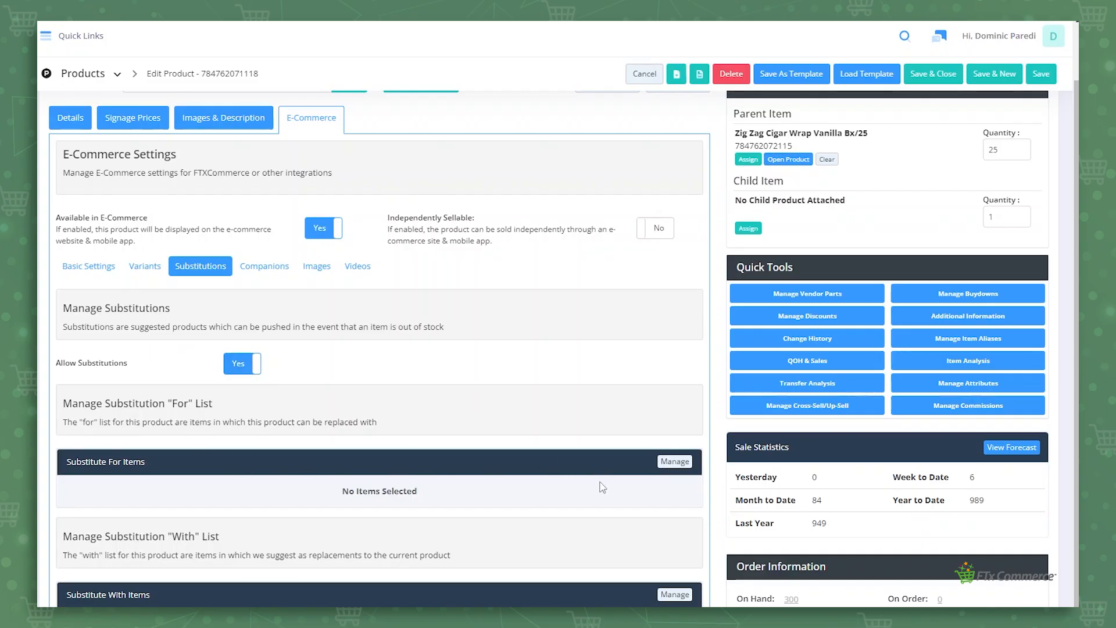
click(675, 461)
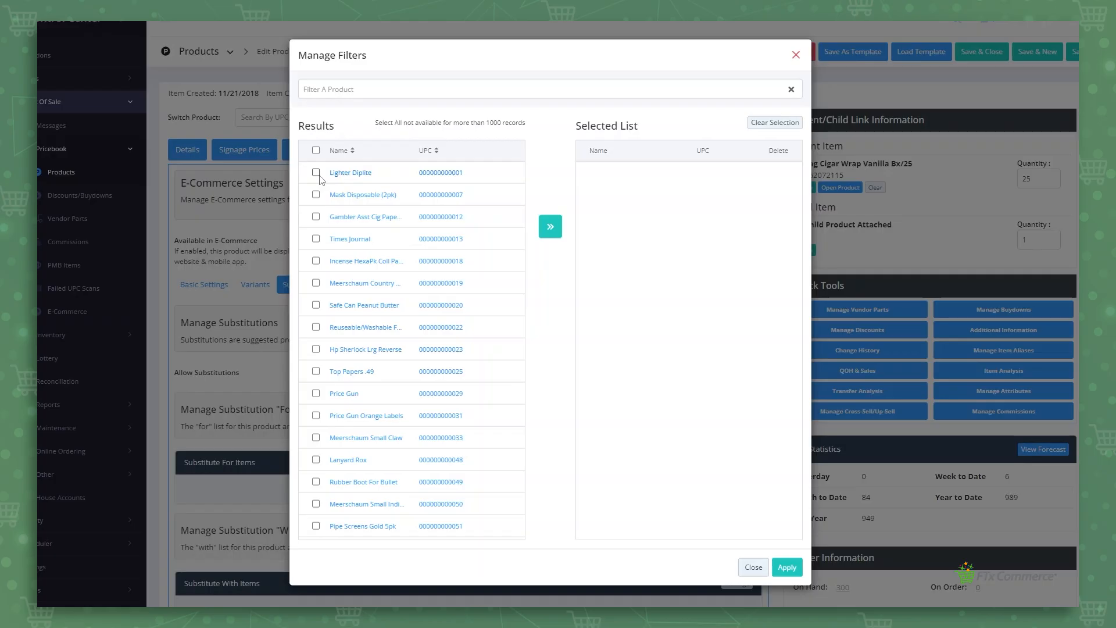
click(316, 173)
click(560, 236)
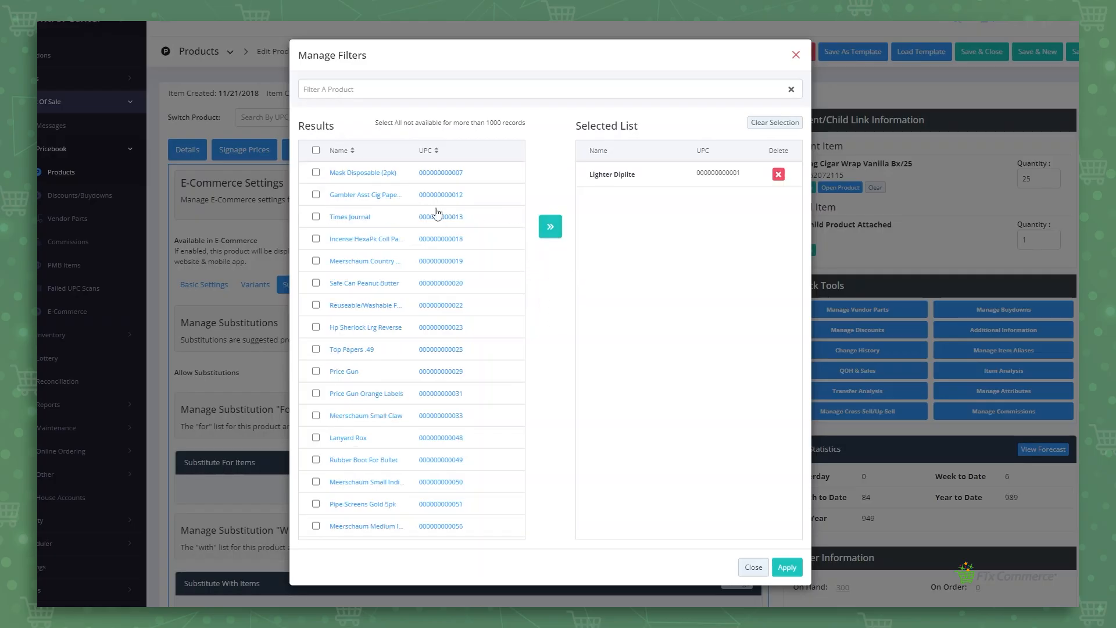
click(316, 217)
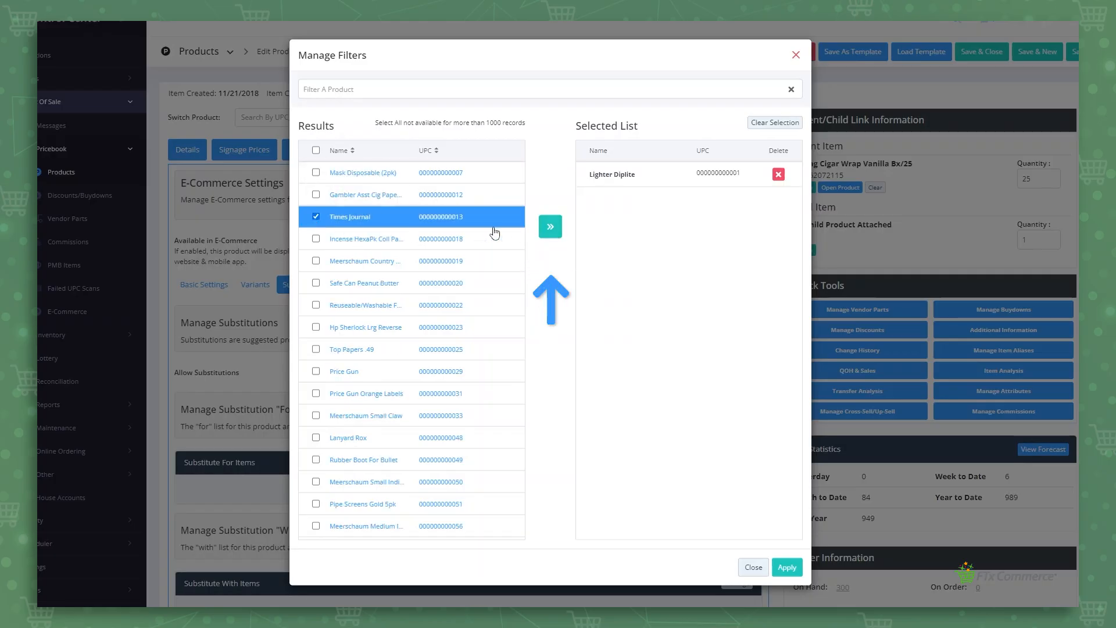
click(550, 228)
click(788, 567)
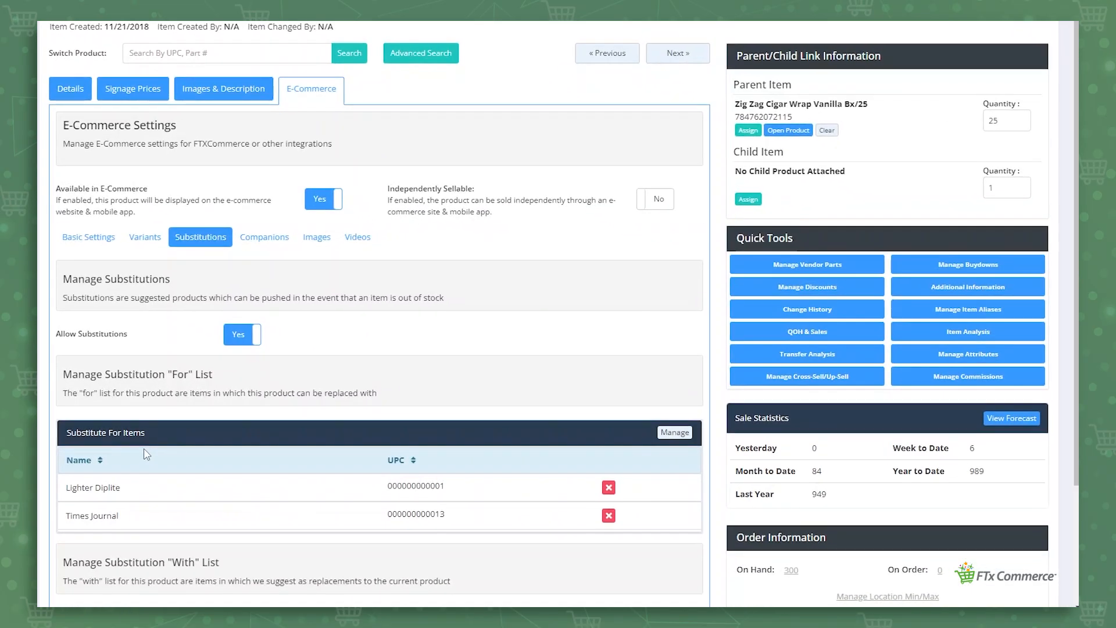
Add Reuseable/Washable Face Mask and Hp Sherlock Lrg Reverse to the Substitute With list
scroll(171, 432, down, 3)
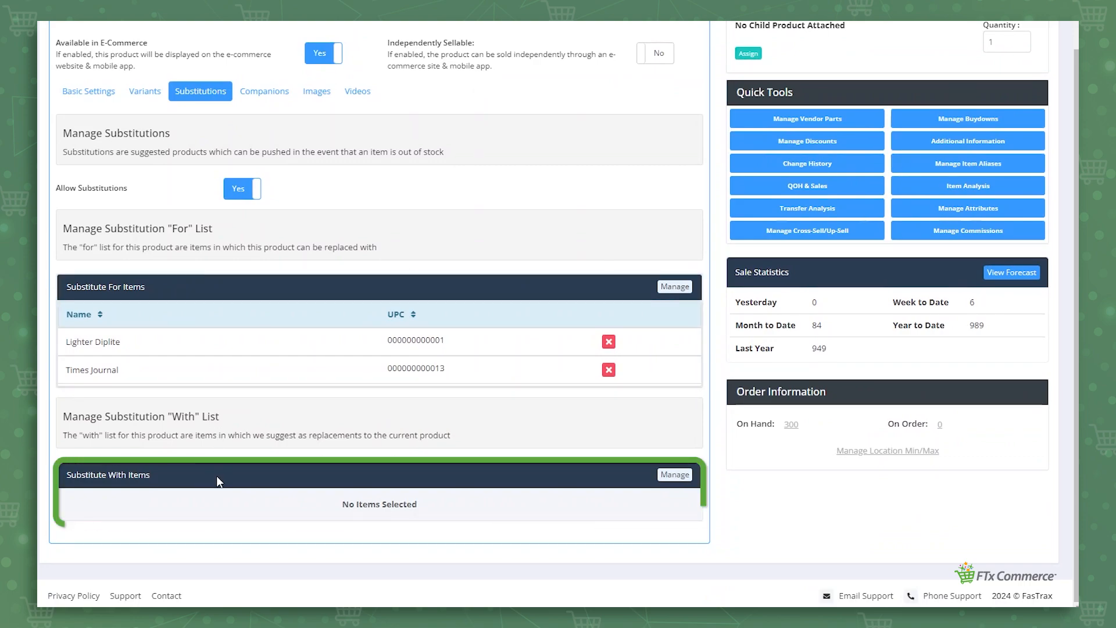
click(675, 474)
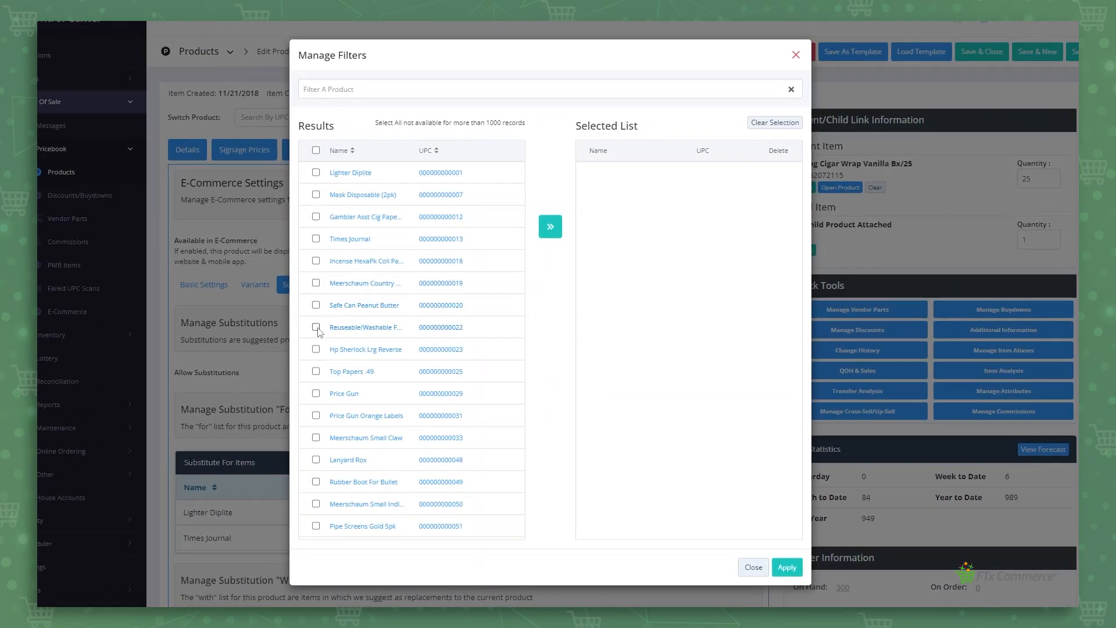
click(316, 327)
click(316, 349)
click(550, 227)
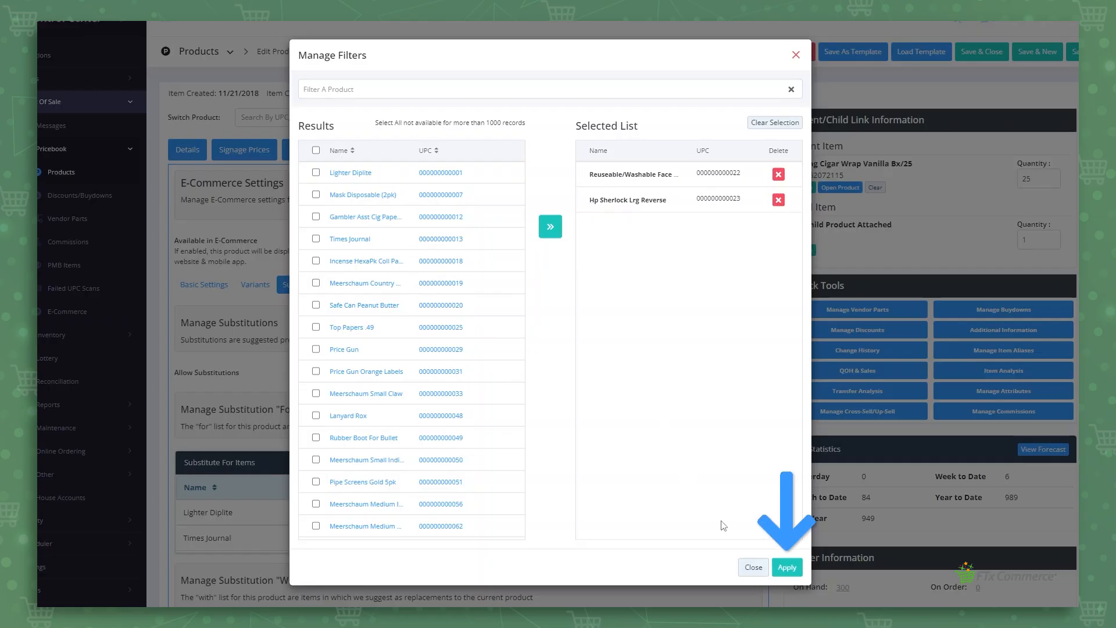
click(787, 567)
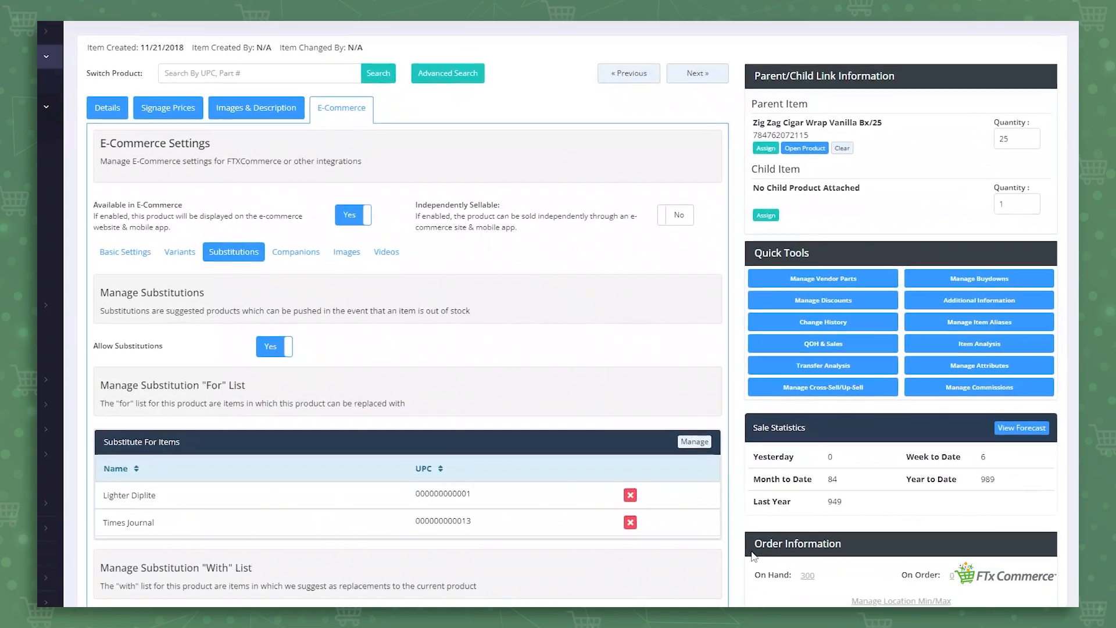
Add Safe Can Peanut Butter and Reuseable/Washable Face Mask as companion products
scroll(516, 382, down, 4)
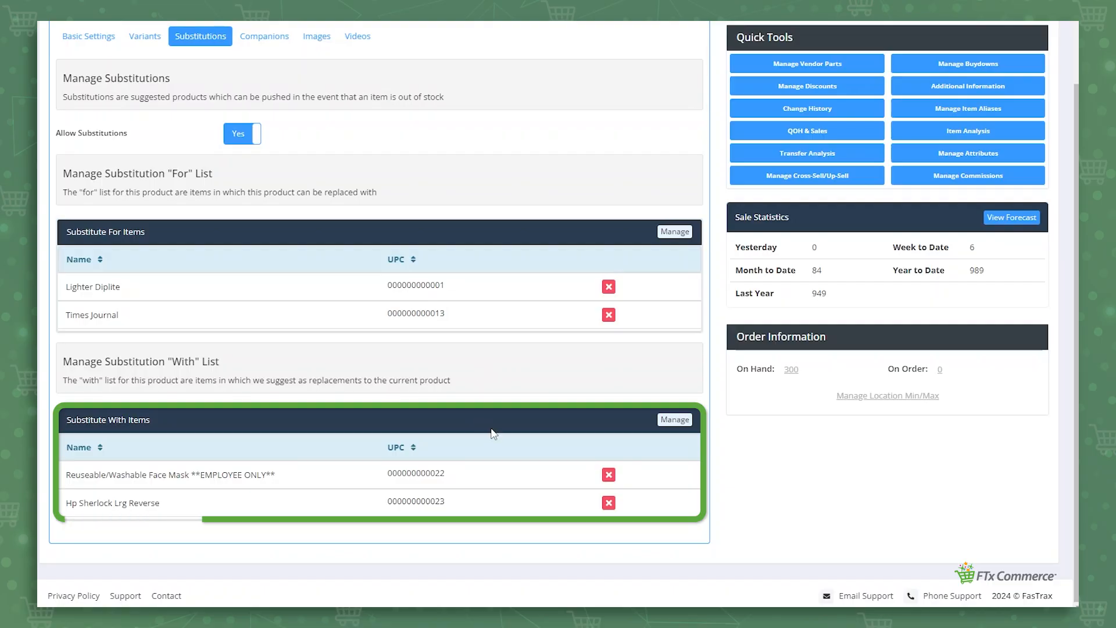
scroll(428, 262, up, 2)
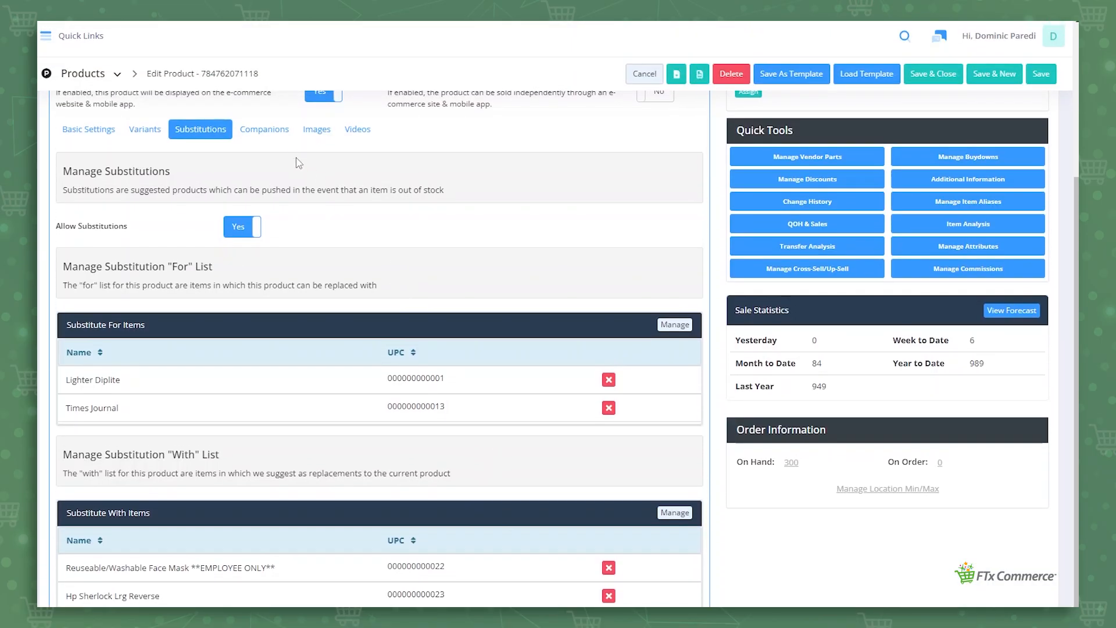
click(277, 129)
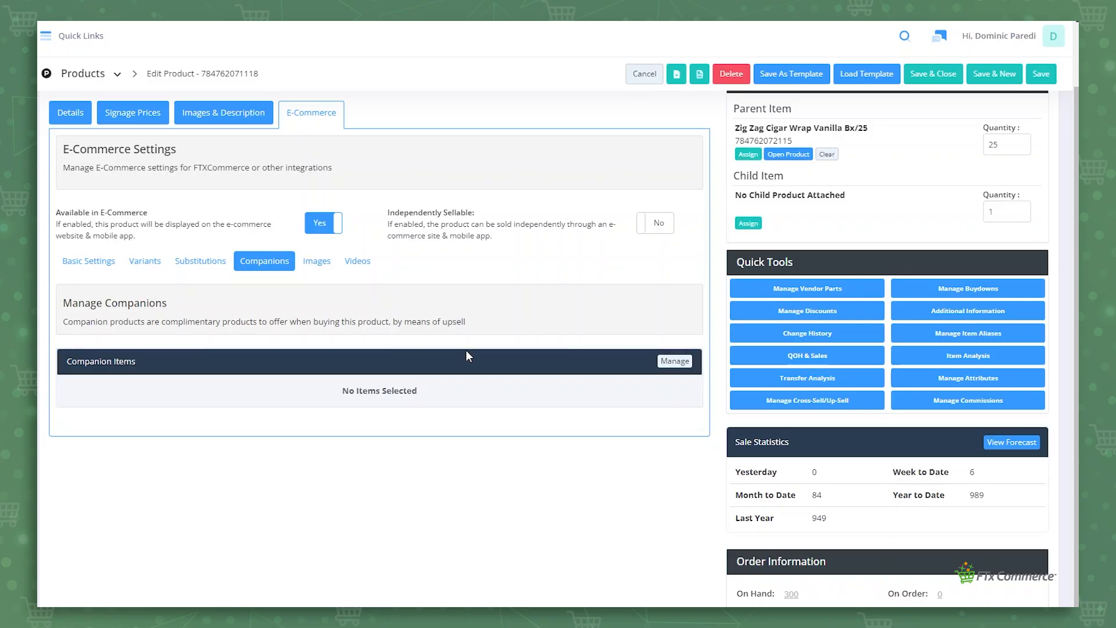
click(675, 362)
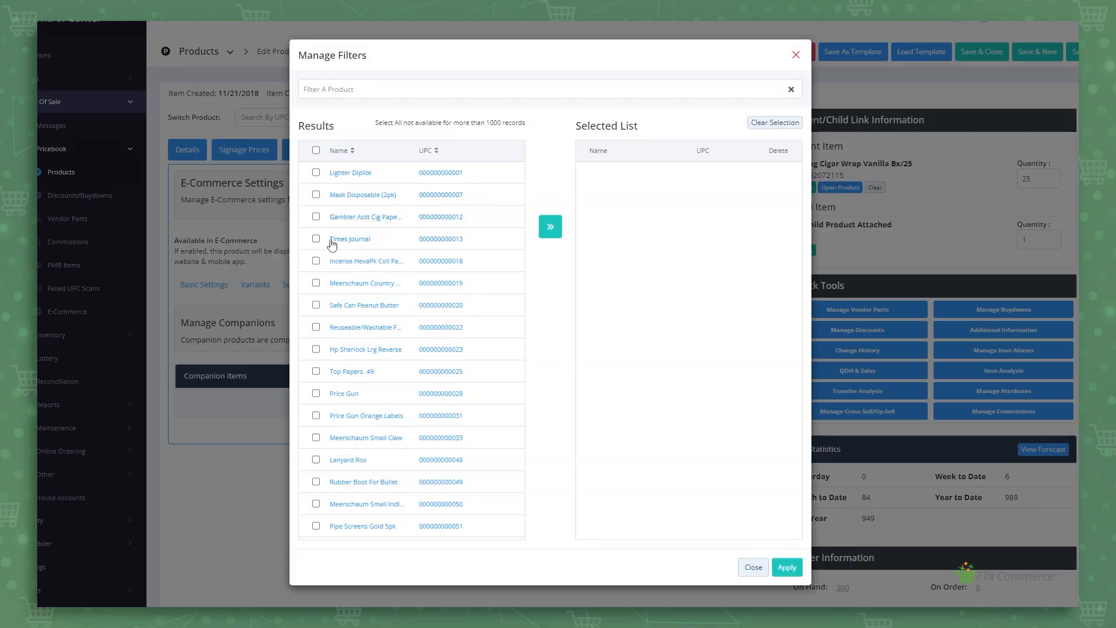
click(320, 305)
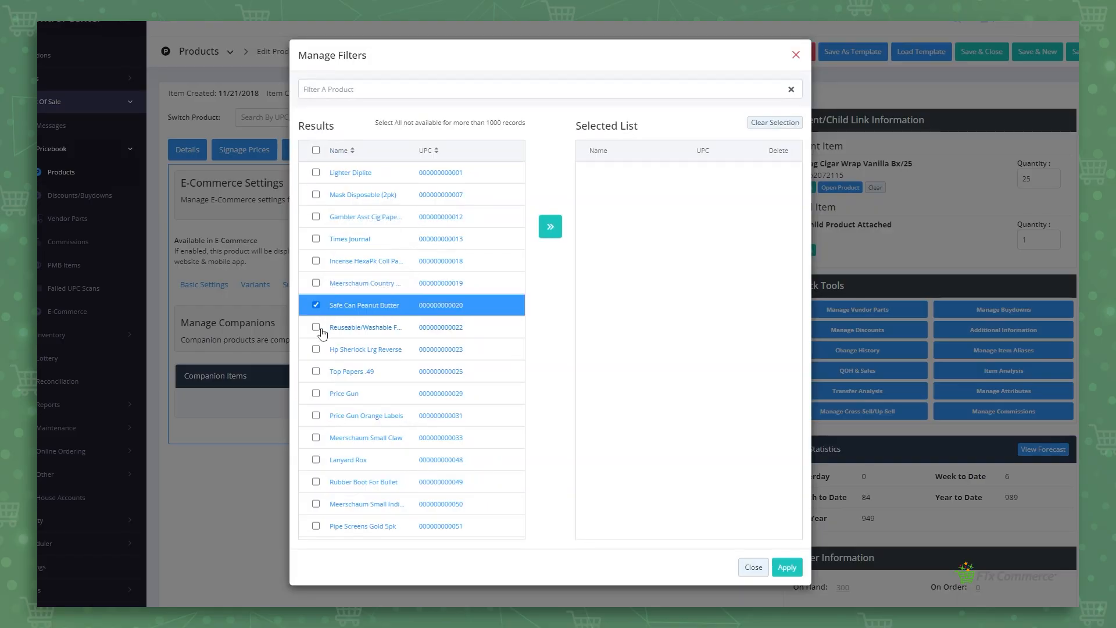
click(319, 327)
click(550, 227)
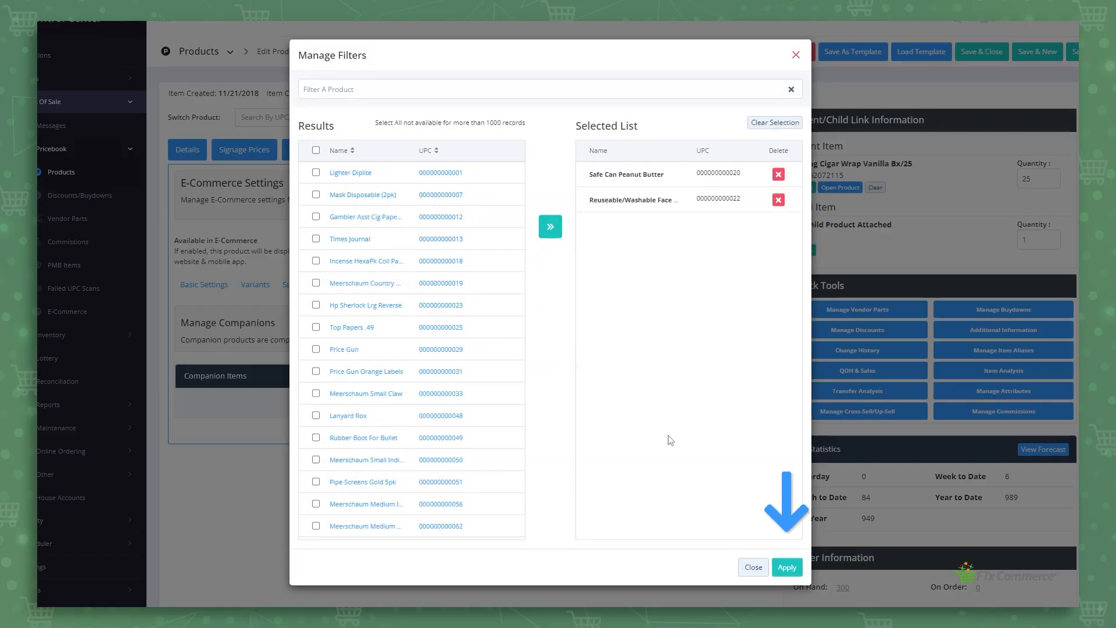
click(789, 567)
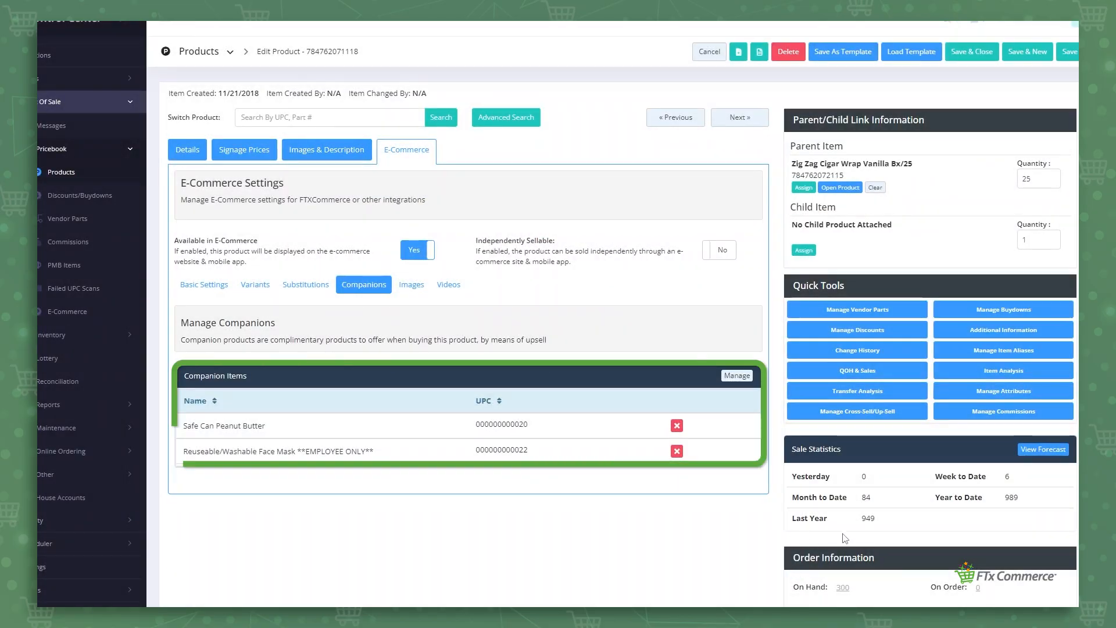